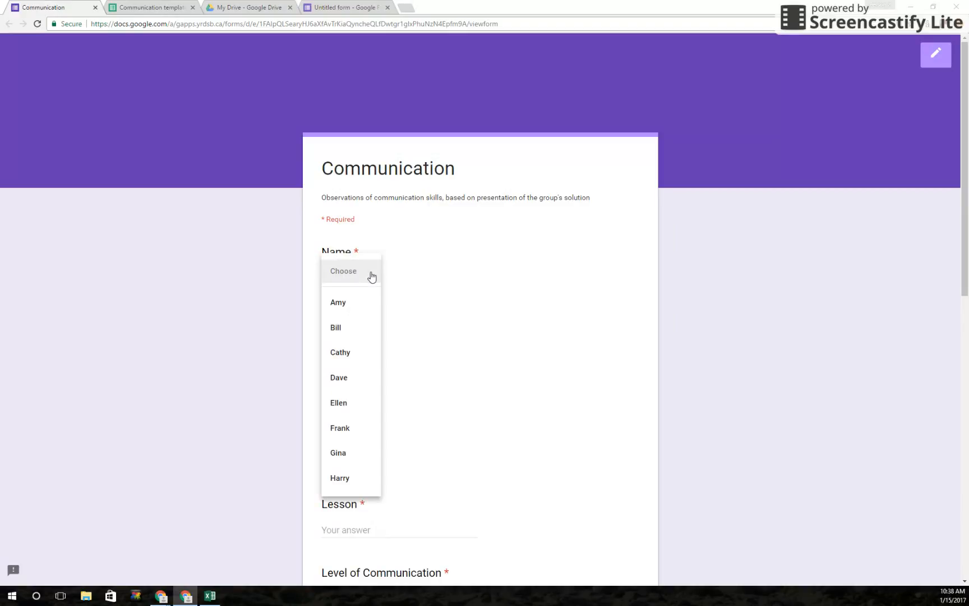
# Fill in the Communication form with the third listed student, unit 1 and the lesson "Multiplying Monomials"
pyautogui.click(359, 353)
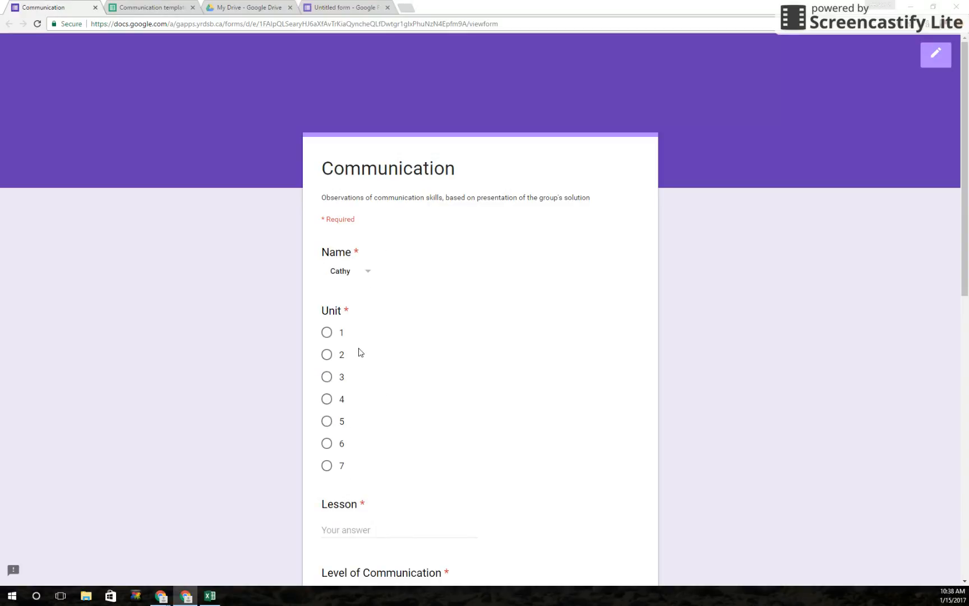
pyautogui.click(327, 333)
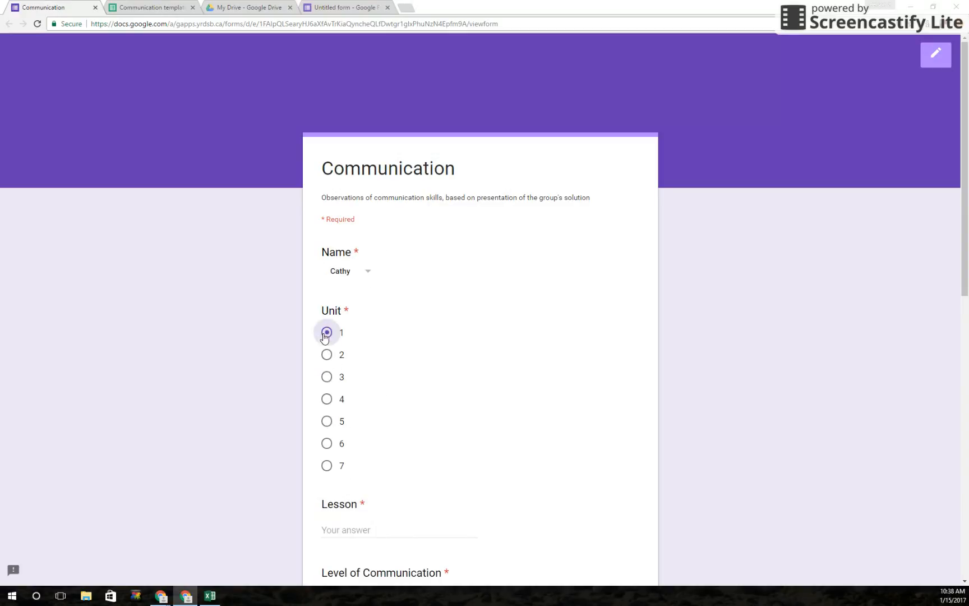
pyautogui.click(359, 529)
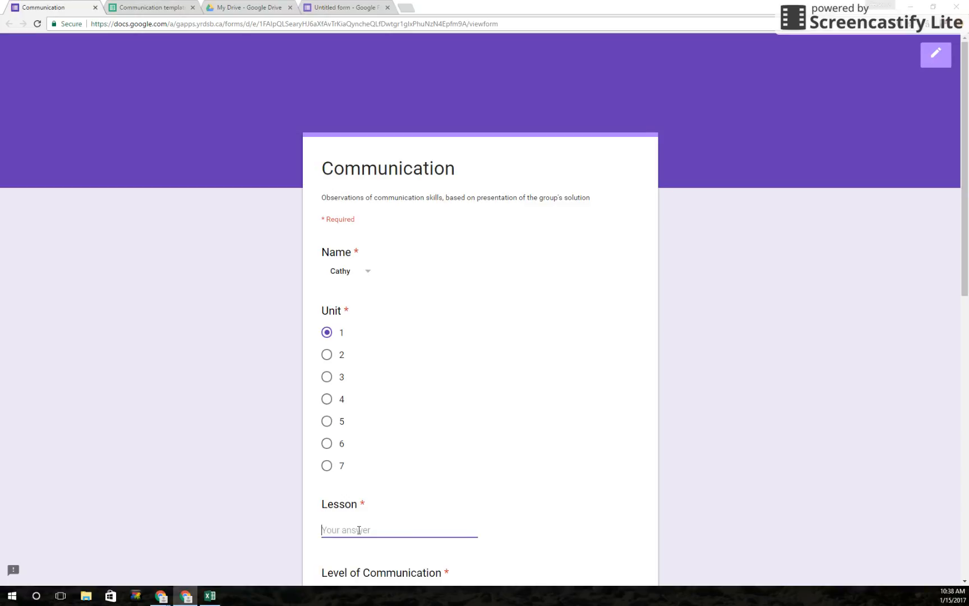
pyautogui.write('Multiplying Monomials')
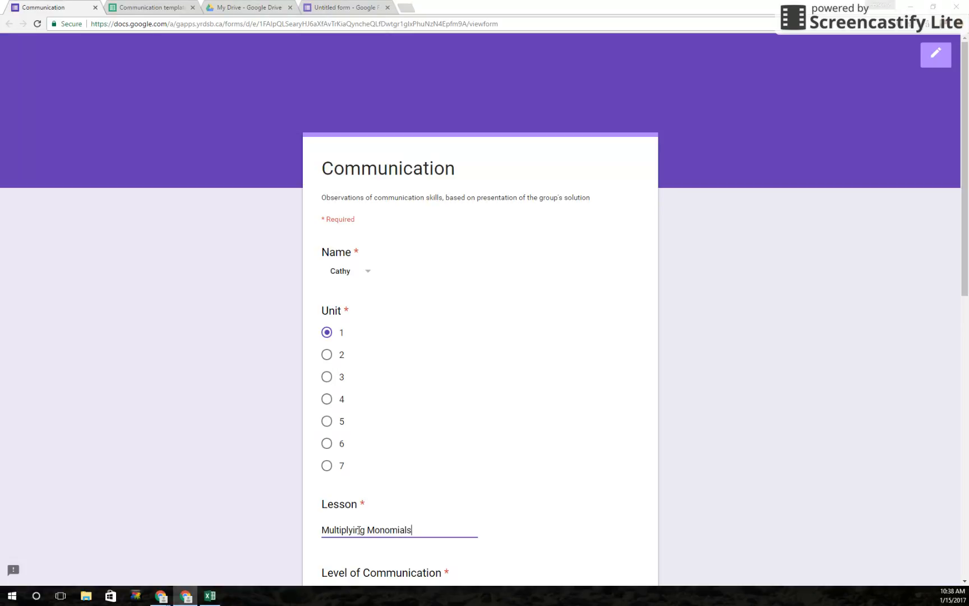
# Rate the Level of Communication as 3 and tick the comments "Explanation is clear" and "Explanation contains all necessary details"
pyautogui.scroll(-7, 465, 520)
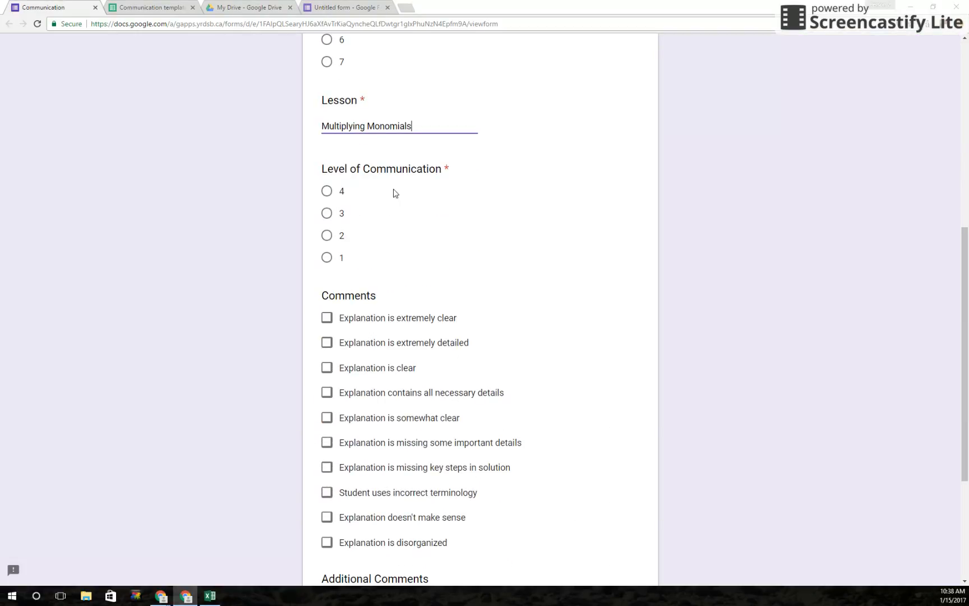
pyautogui.click(326, 213)
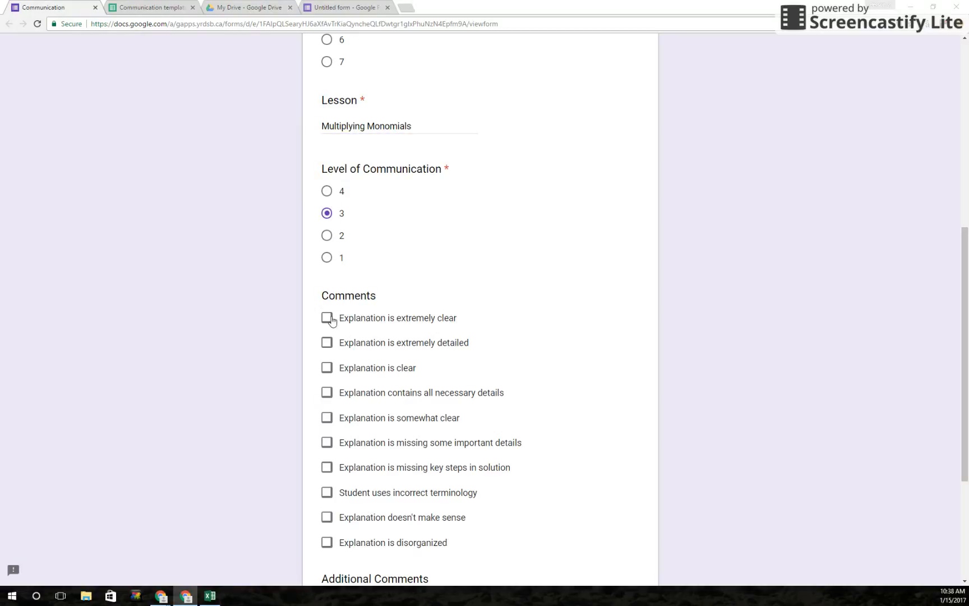
pyautogui.click(327, 368)
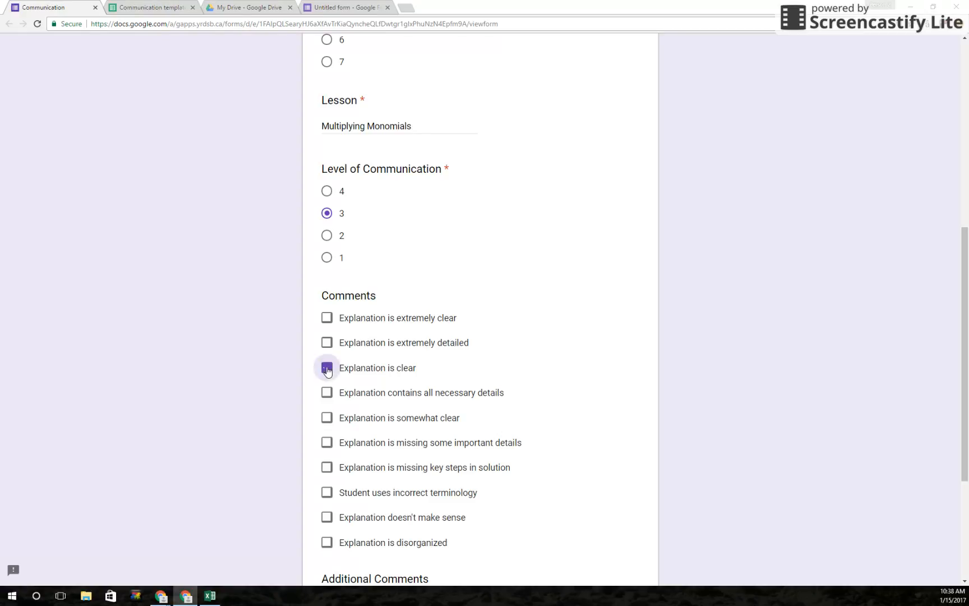
pyautogui.click(327, 393)
# Submit the Communication form response and view the Communication template (Responses) spreadsheet
pyautogui.scroll(-1, 371, 404)
pyautogui.scroll(-3, 379, 423)
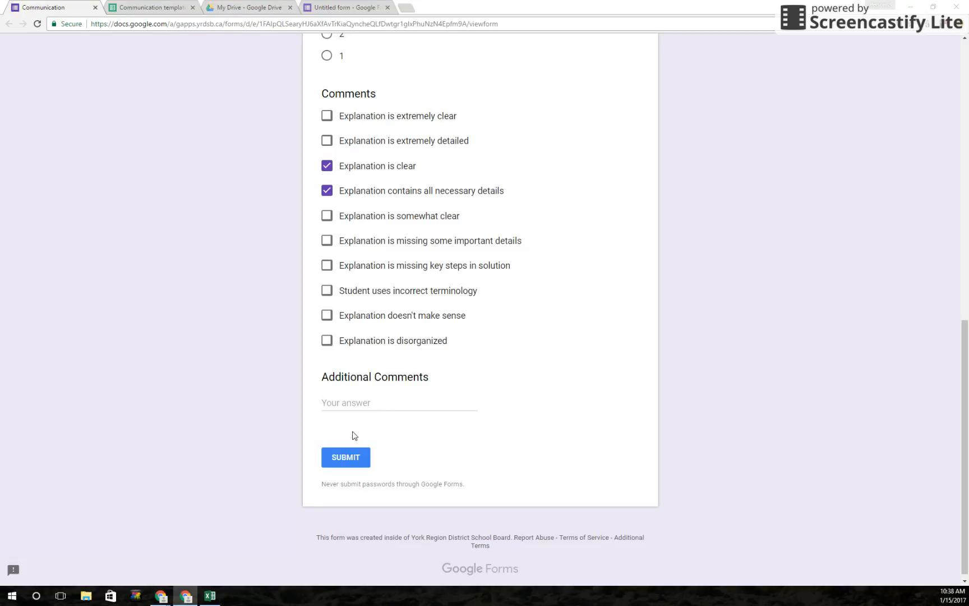
pyautogui.click(346, 457)
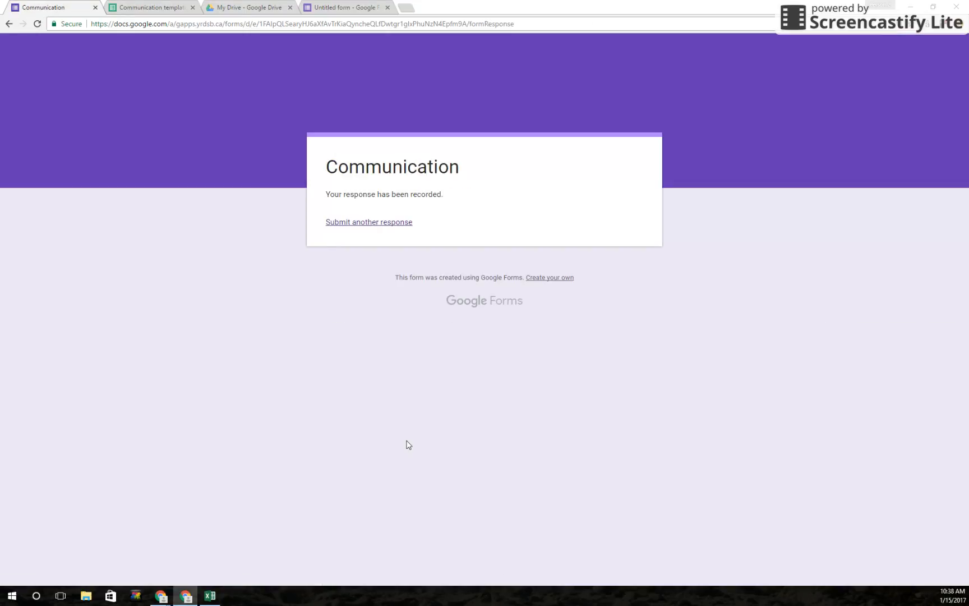
pyautogui.click(140, 11)
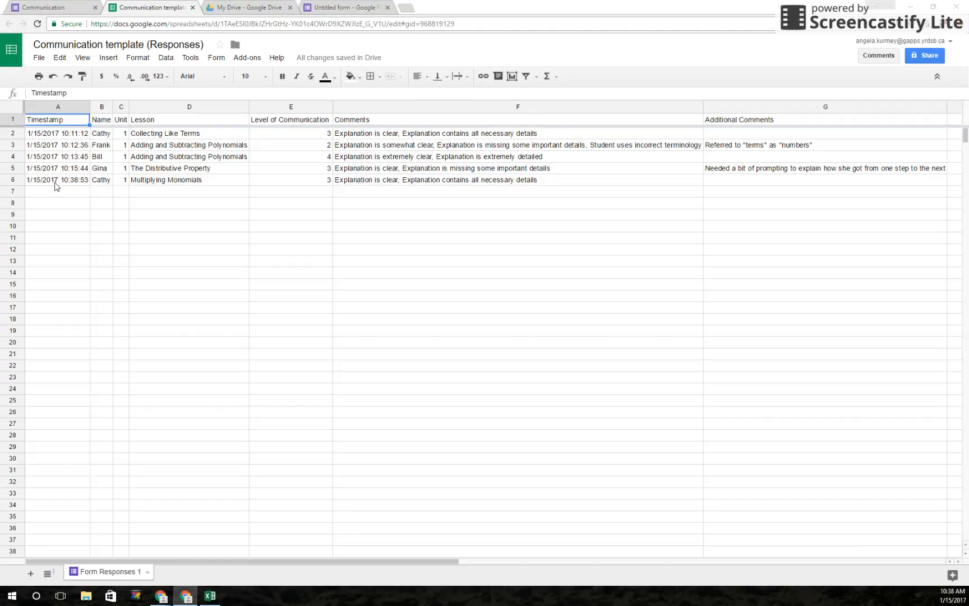
# Switch to the untitled form and title it "Communication - MPM1D"
pyautogui.click(353, 12)
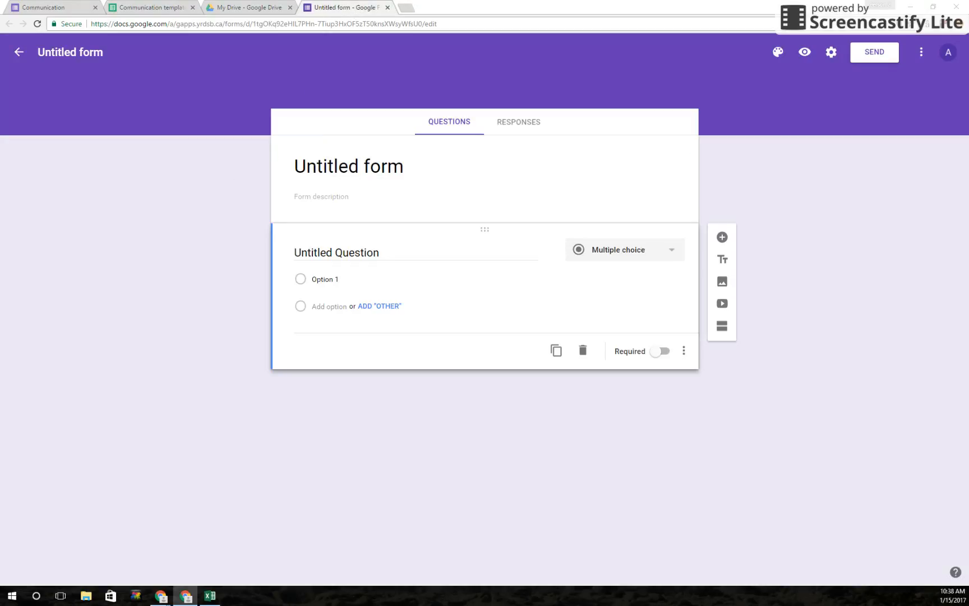
pyautogui.click(320, 164)
pyautogui.write('Communi')
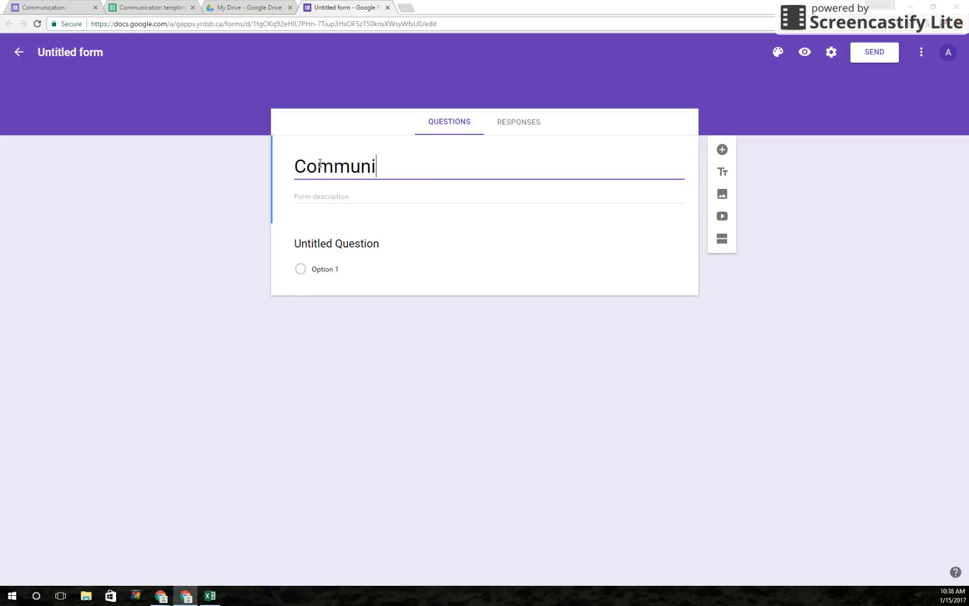
pyautogui.write('cation - MPKM')
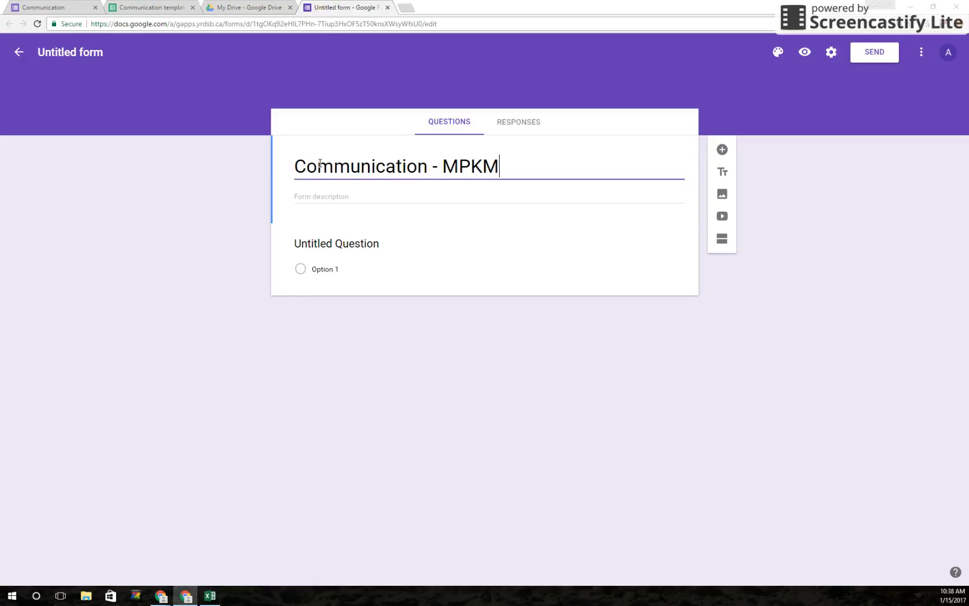
pyautogui.press('BackSpace')
pyautogui.press('BackSpace')
pyautogui.write('M1D')
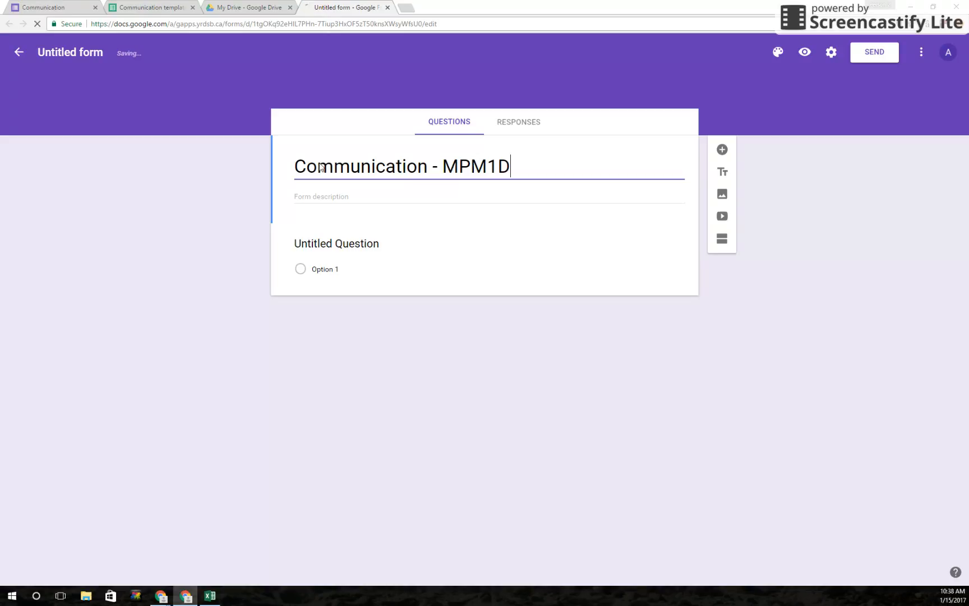
# Title the form's first question "Name" and make it a Dropdown question
pyautogui.click(351, 243)
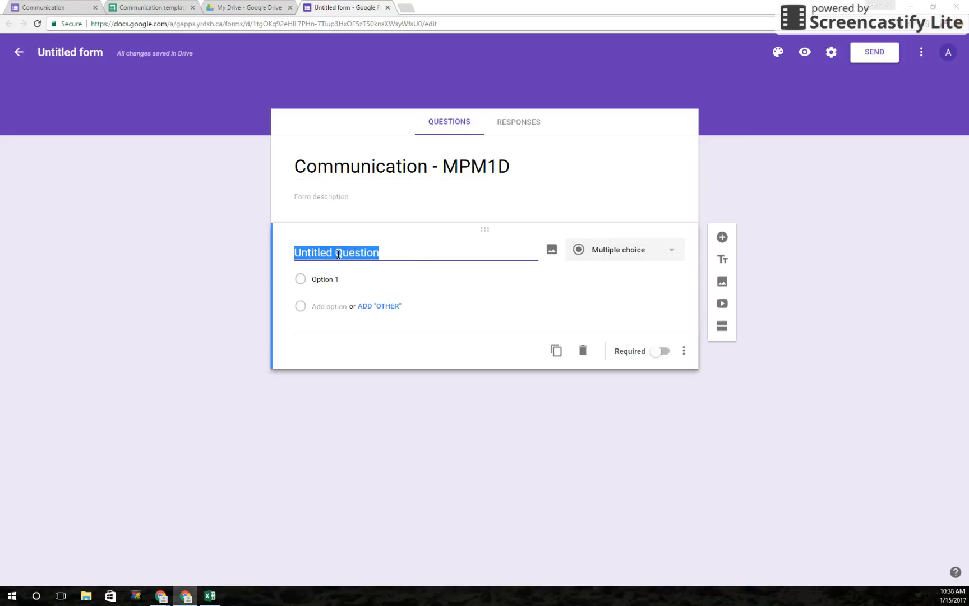
pyautogui.write('Name')
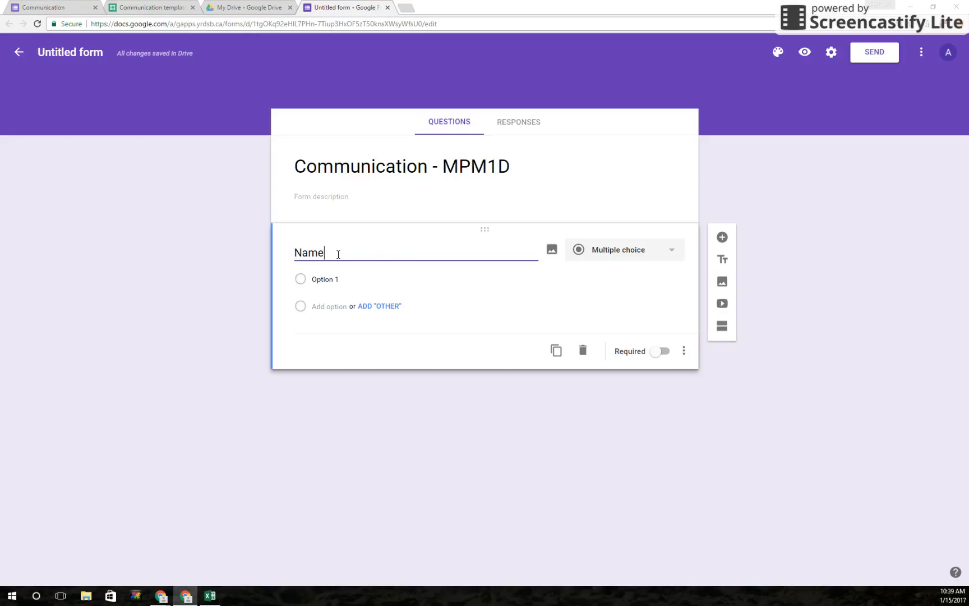
pyautogui.click(670, 251)
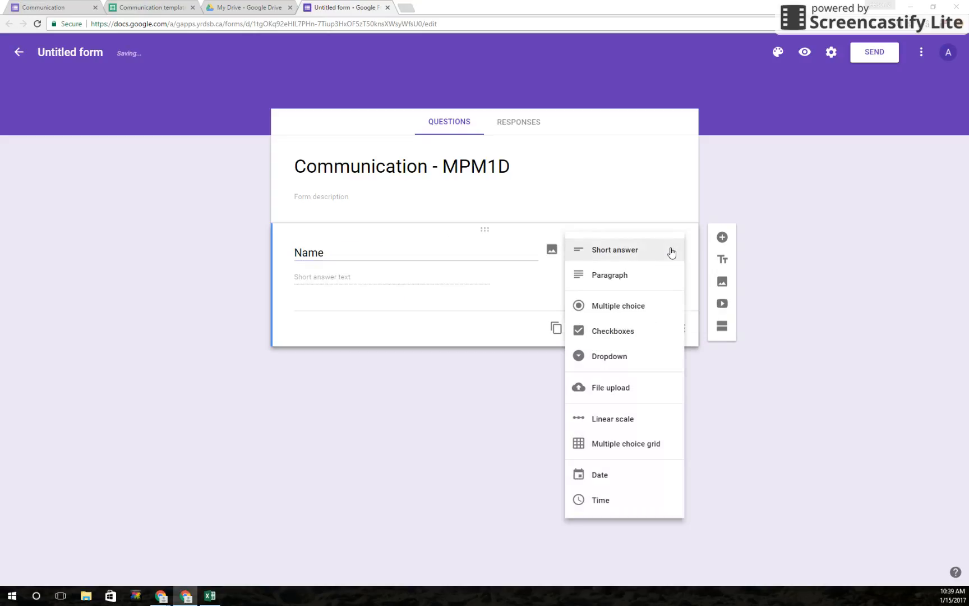
pyautogui.click(620, 357)
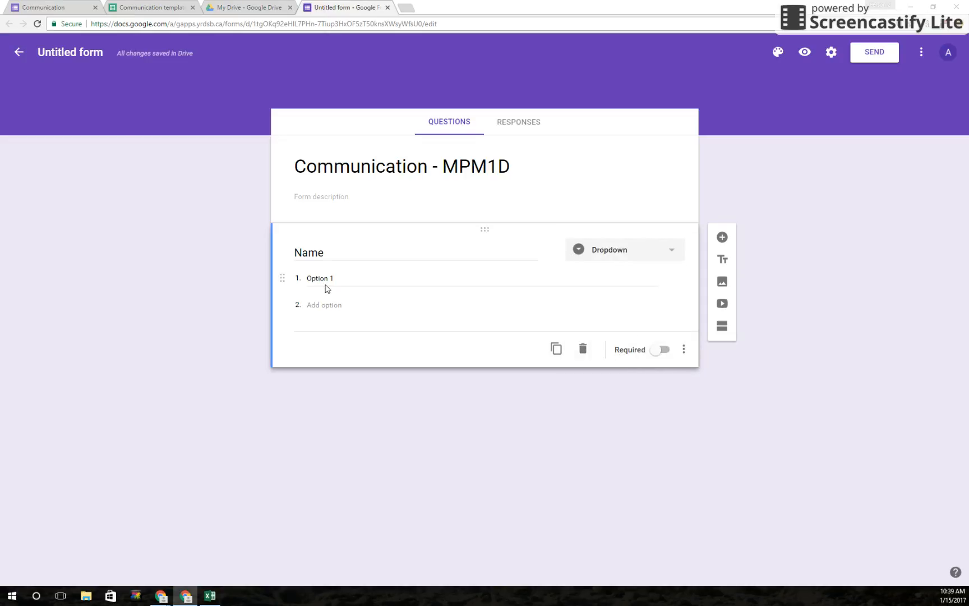
# Copy the student first names in A1:A8 of the Excel StudentList sheet into the Name question's options and make the question required
pyautogui.click(210, 596)
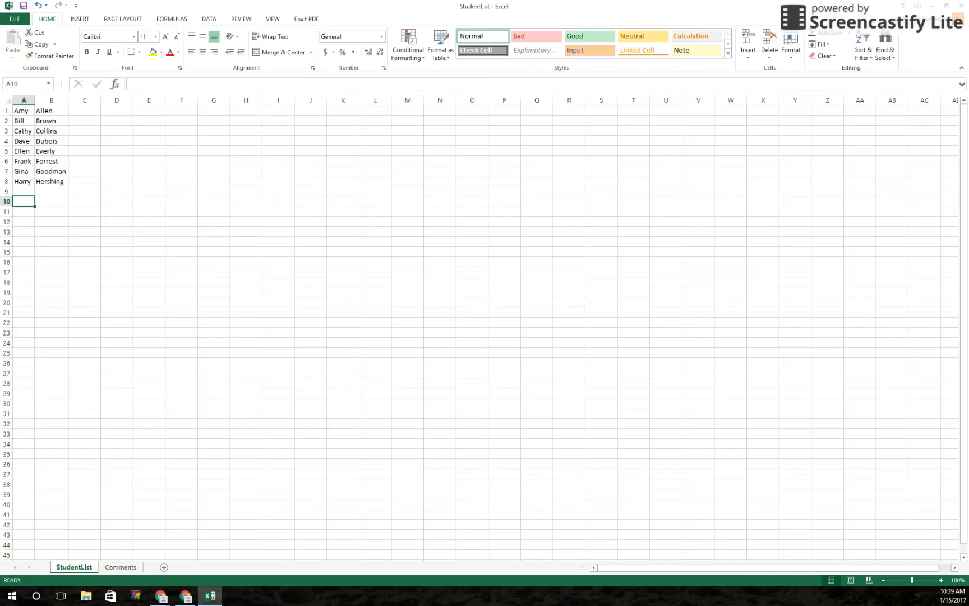
pyautogui.moveTo(22, 110); pyautogui.dragTo(27, 181)
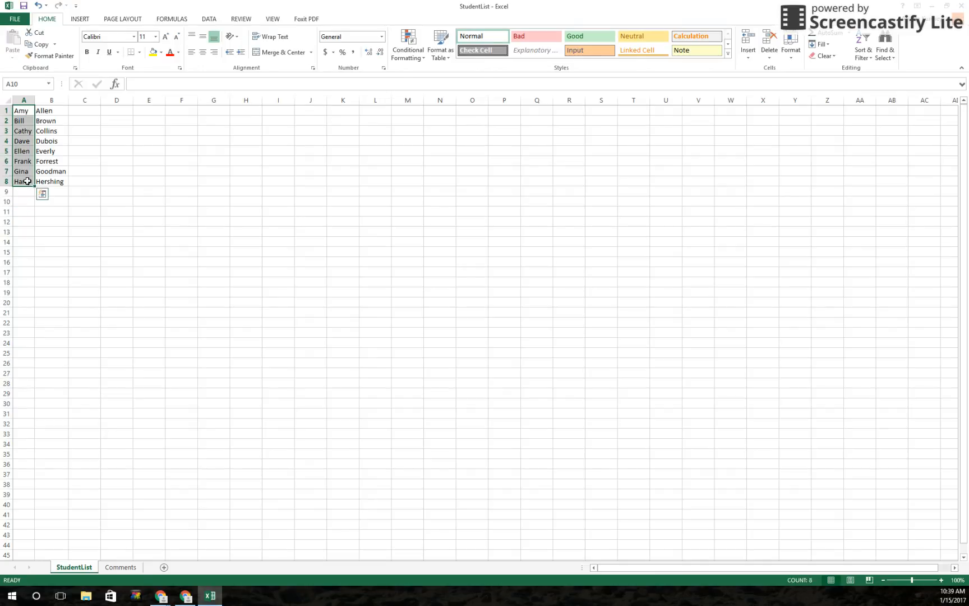
pyautogui.hotkey('ctrl', 'c')
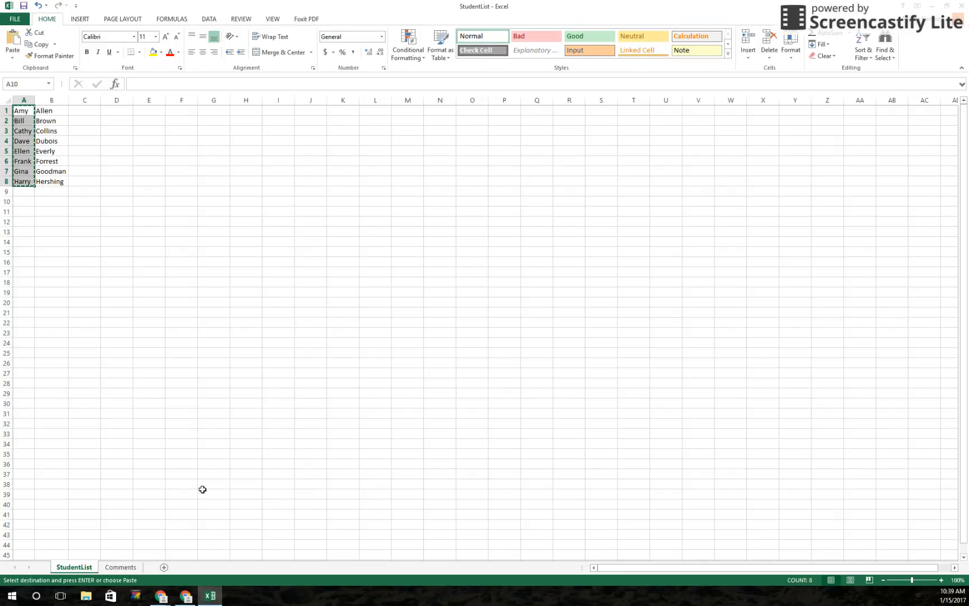
pyautogui.click(185, 596)
pyautogui.click(316, 280)
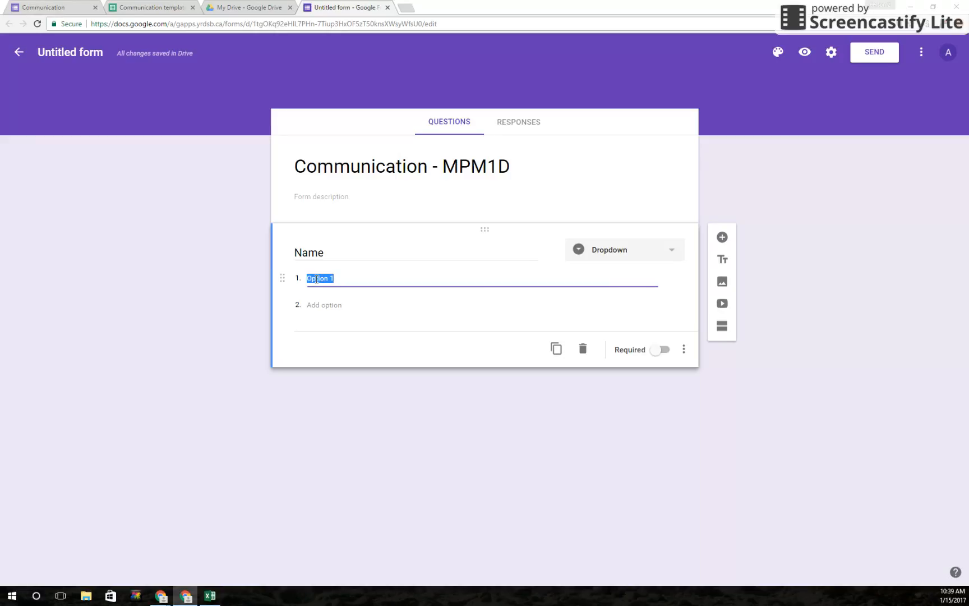
pyautogui.hotkey('ctrl', 'v')
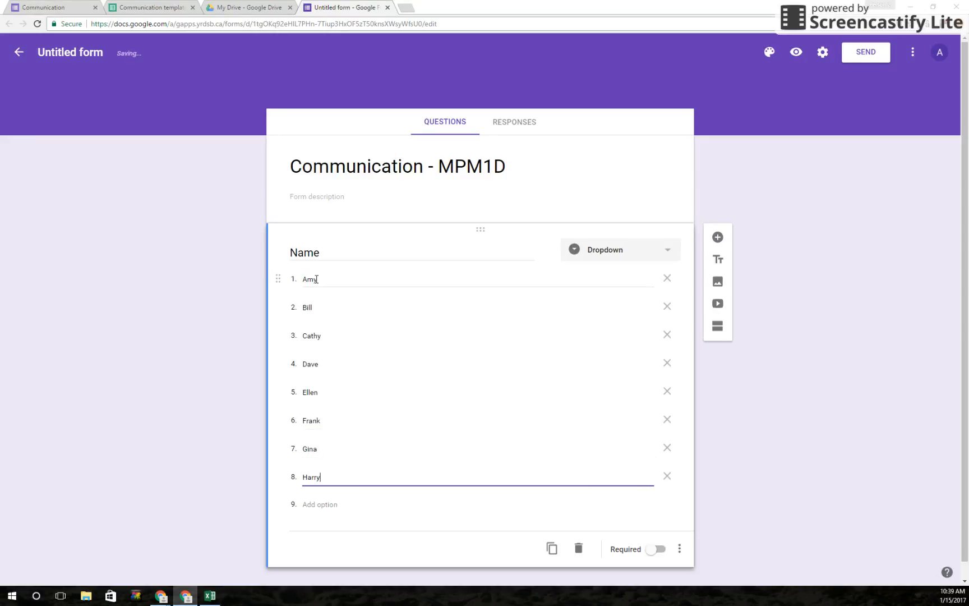
pyautogui.click(652, 554)
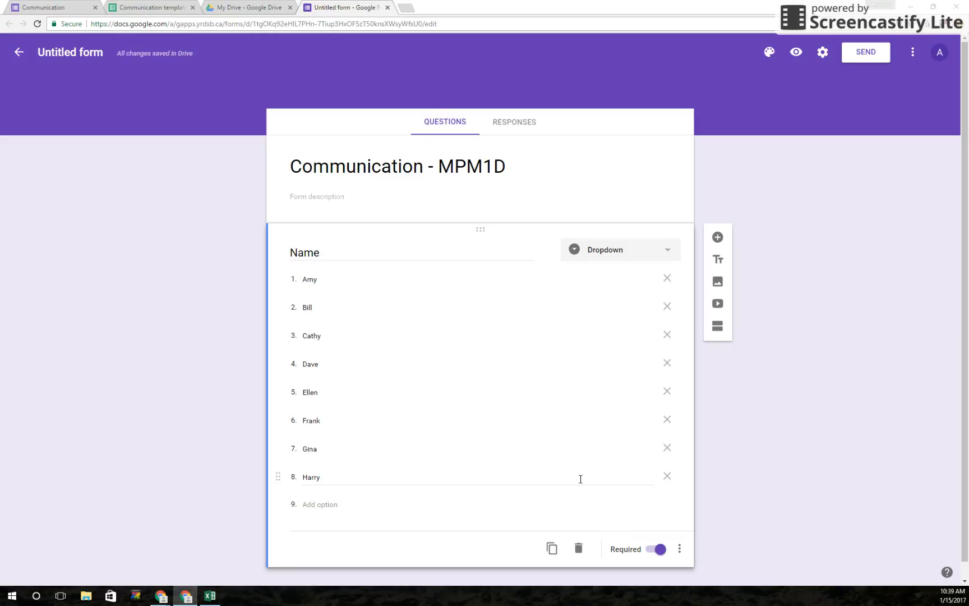
# Add a new question titled "Unit" below the Name question
pyautogui.scroll(-1, 580, 480)
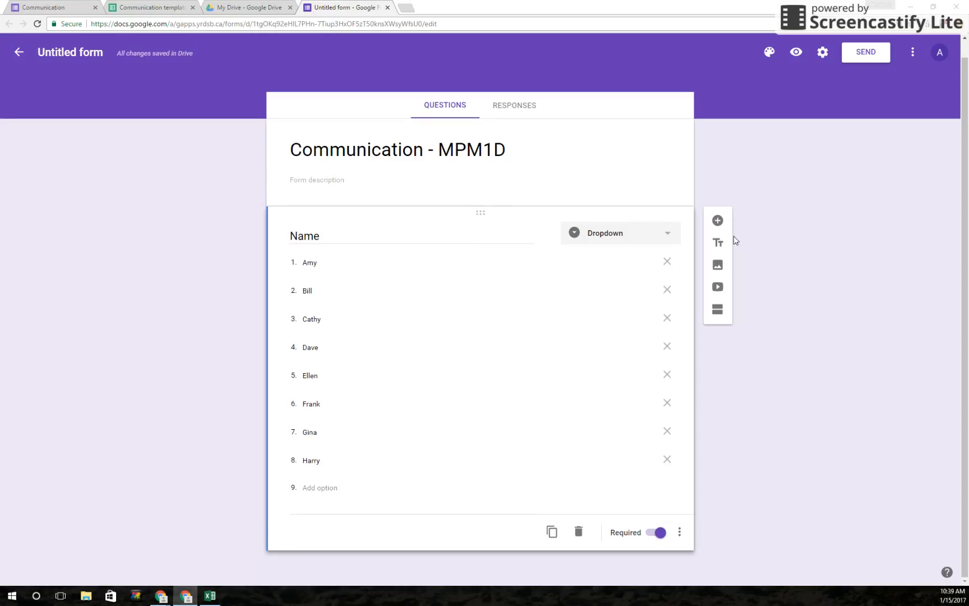
pyautogui.click(718, 221)
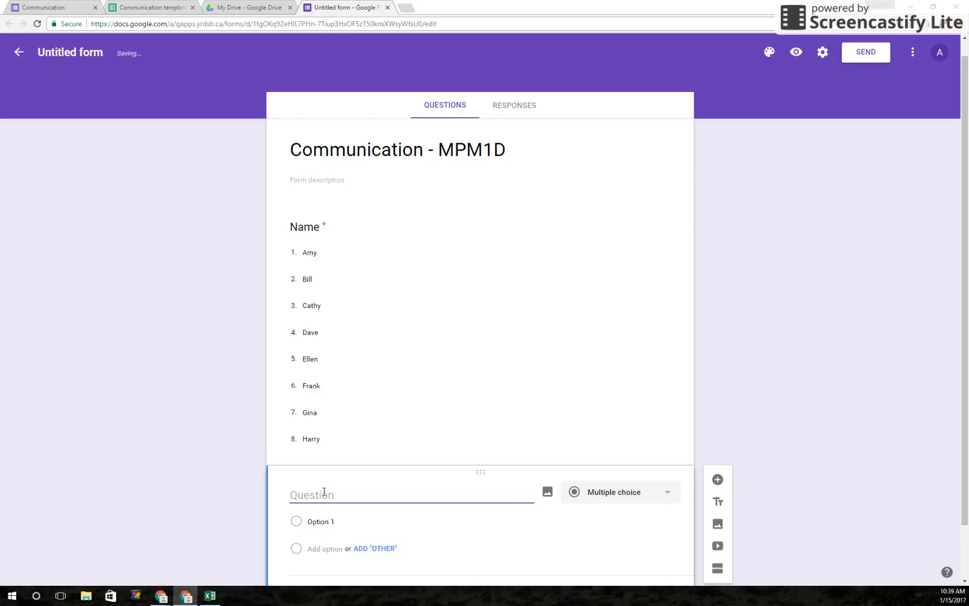
pyautogui.write('Unit')
# Give the Unit question the multiple-choice options 1, 2, 3, 4, 5, 6 and 7, and make it required
pyautogui.click(329, 522)
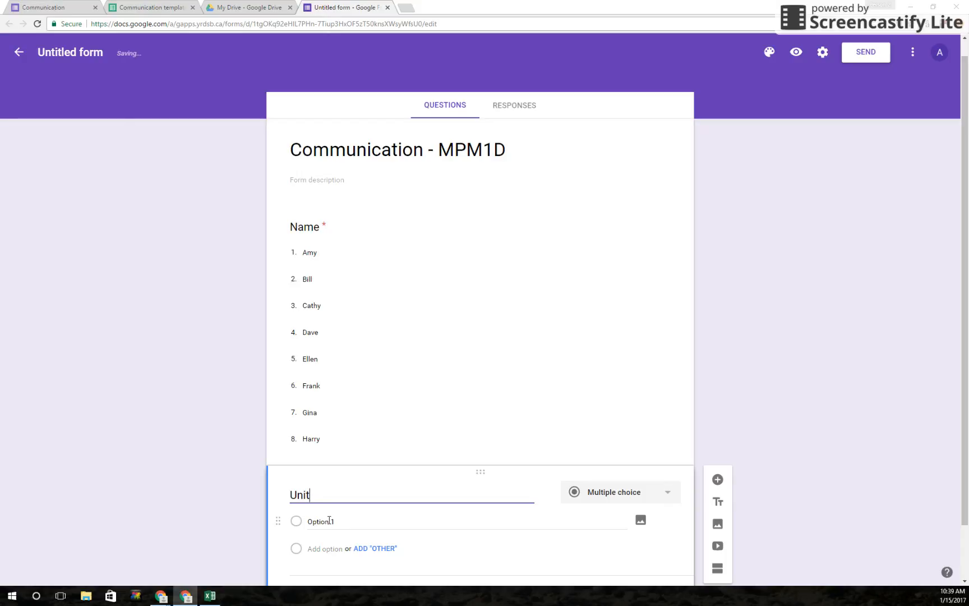
pyautogui.click(329, 521)
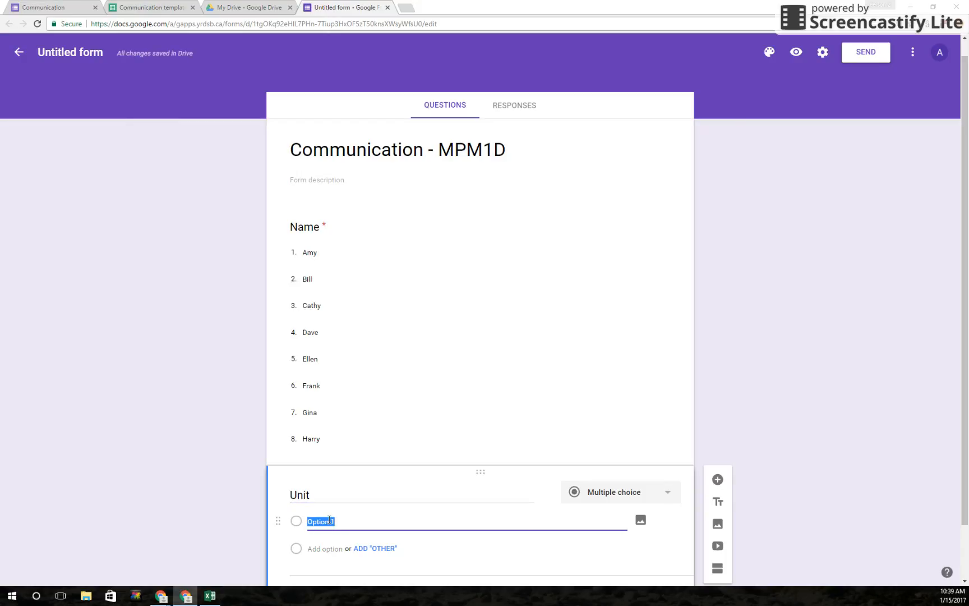
pyautogui.write('1')
pyautogui.press('Return')
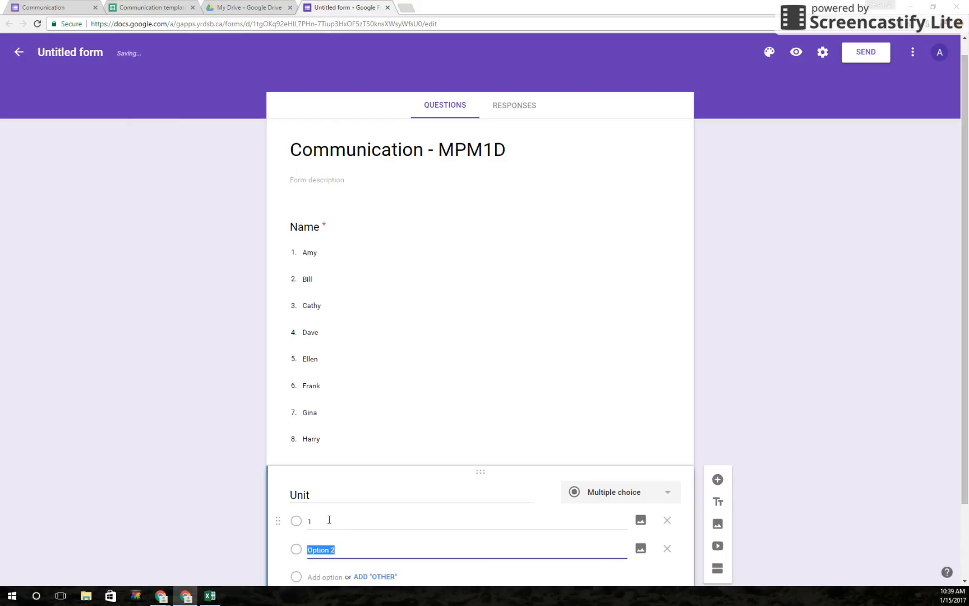
pyautogui.write('2')
pyautogui.press('Return')
pyautogui.write('3')
pyautogui.press('Return')
pyautogui.write('4')
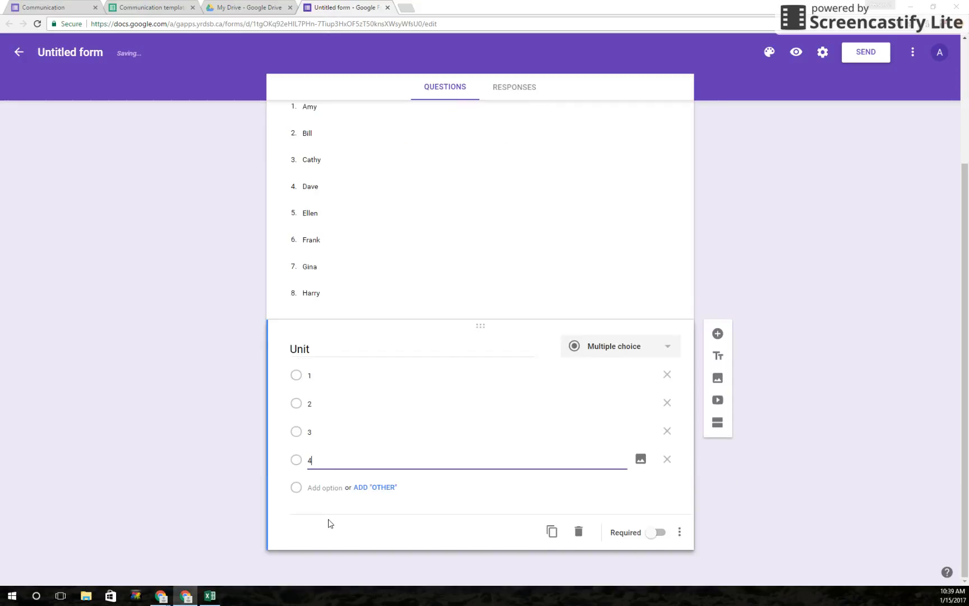
pyautogui.press('Return')
pyautogui.write('5')
pyautogui.press('Return')
pyautogui.write('6')
pyautogui.press('Return')
pyautogui.write('7')
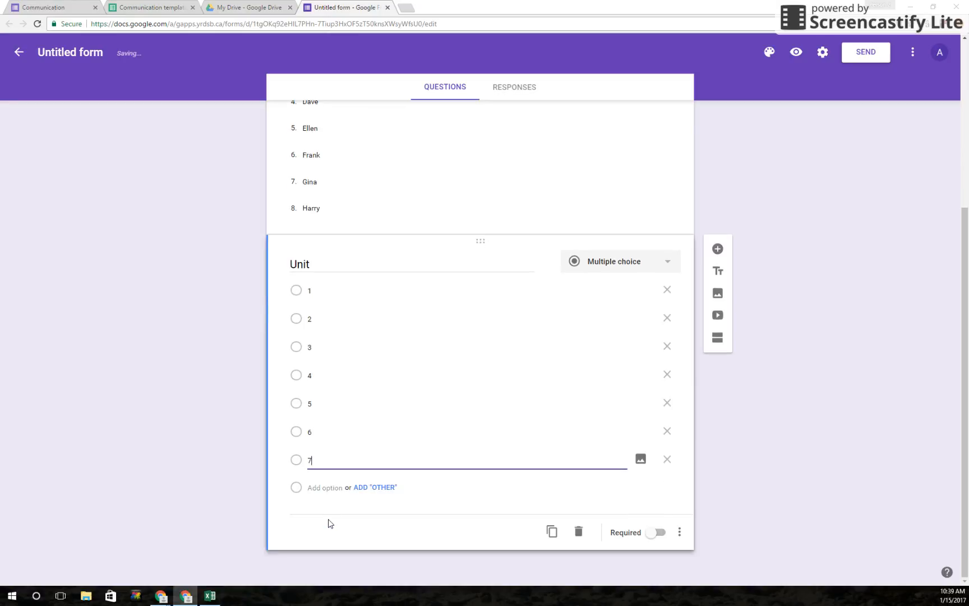
pyautogui.click(657, 532)
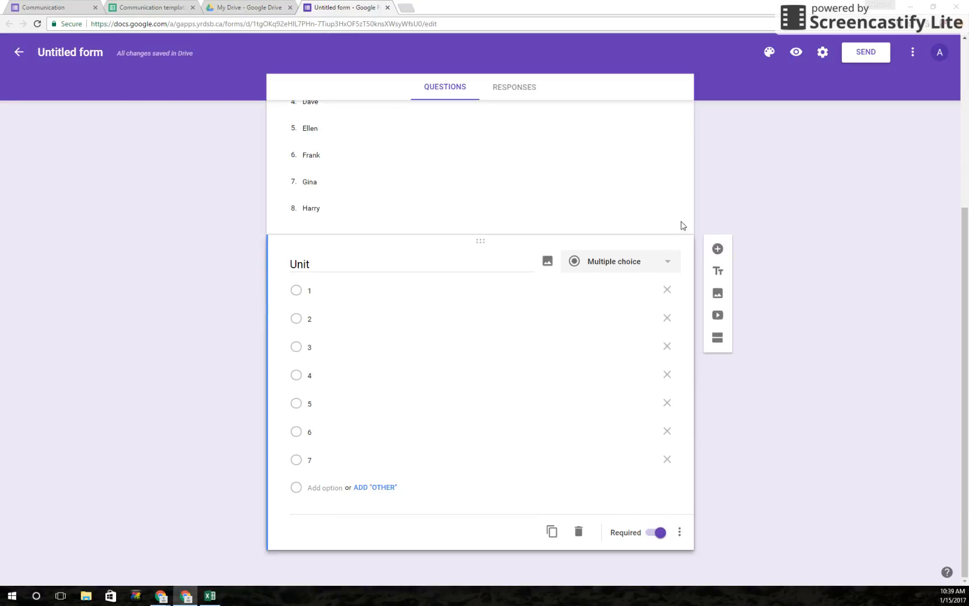
# Add a Short answer question titled "Lesson" below the Unit question
pyautogui.click(719, 250)
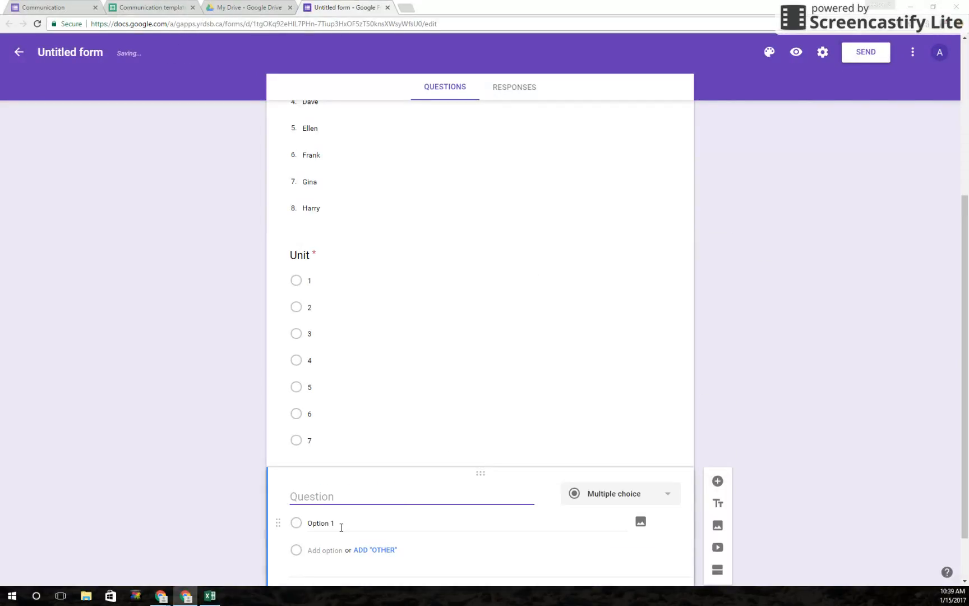
pyautogui.write('Lesson')
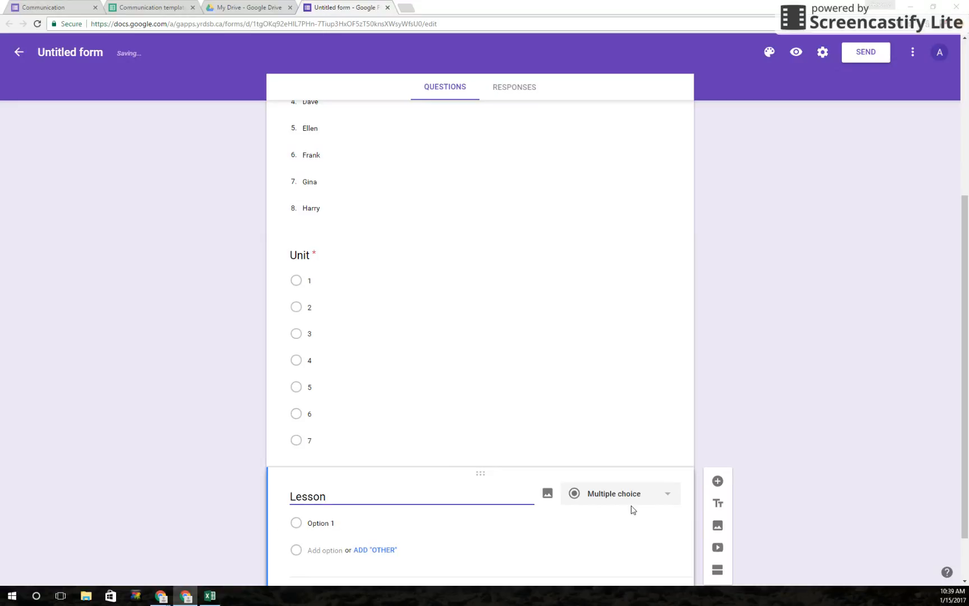
pyautogui.click(667, 494)
pyautogui.click(625, 296)
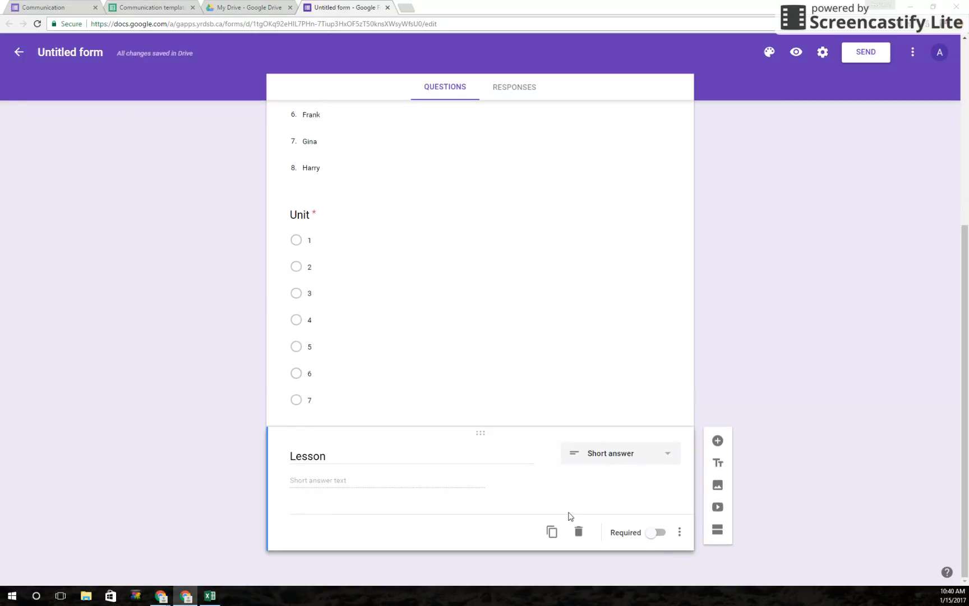
# Make the Lesson question required and add a new question titled "Level" below it
pyautogui.click(654, 532)
pyautogui.click(718, 440)
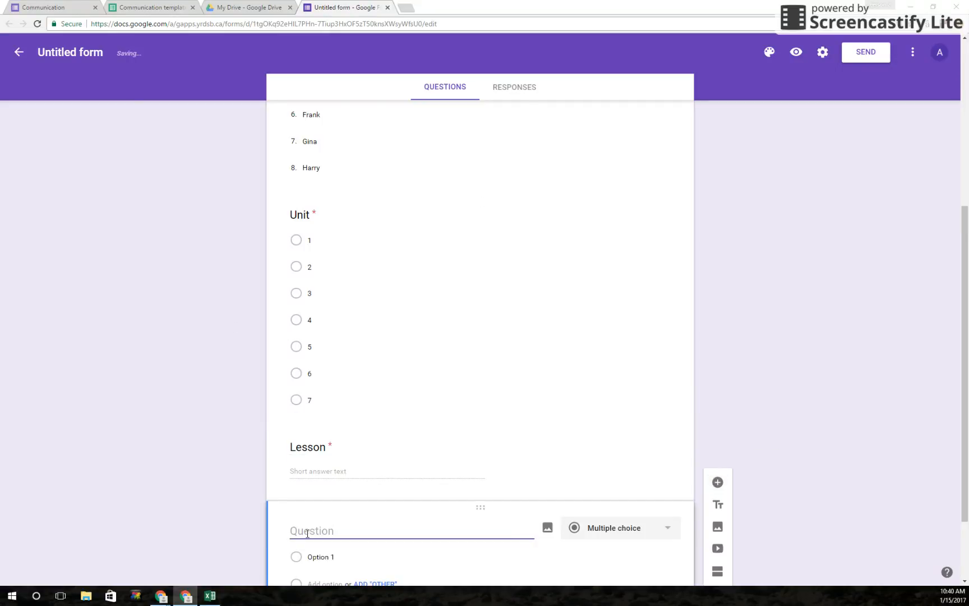
pyautogui.write('Level')
# Give the Level question the multiple-choice options 4, 3, 2 and 1, and make it required
pyautogui.scroll(-2, 538, 554)
pyautogui.click(354, 458)
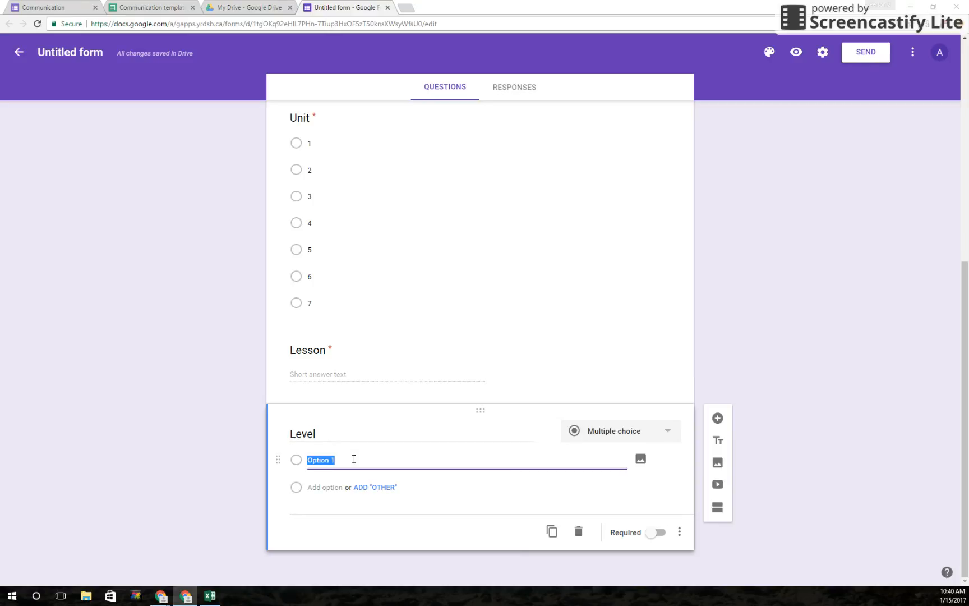
pyautogui.write('4')
pyautogui.press('Return')
pyautogui.write('3')
pyautogui.press('Return')
pyautogui.write('2')
pyautogui.press('Return')
pyautogui.write('1')
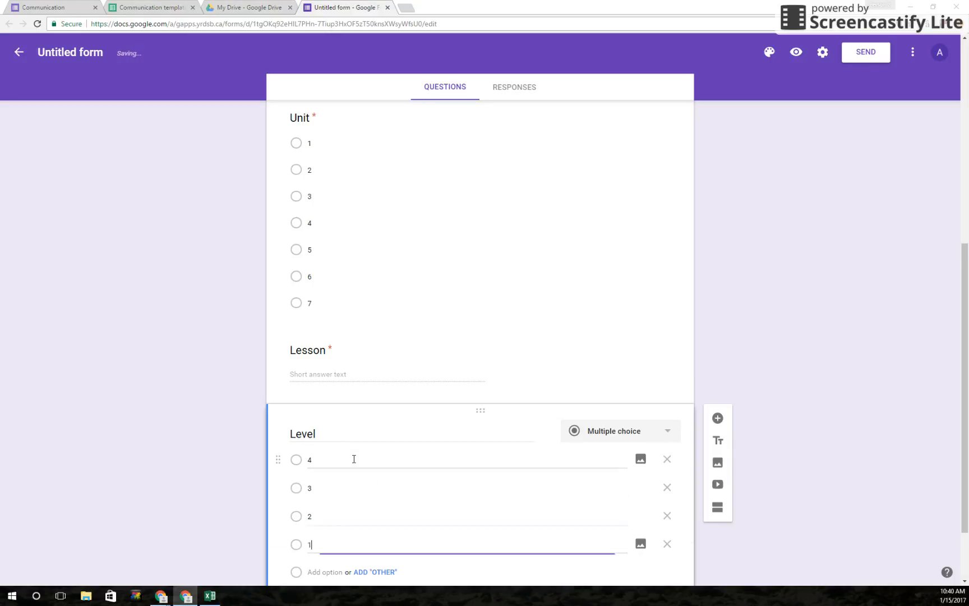
pyautogui.scroll(-2, 365, 472)
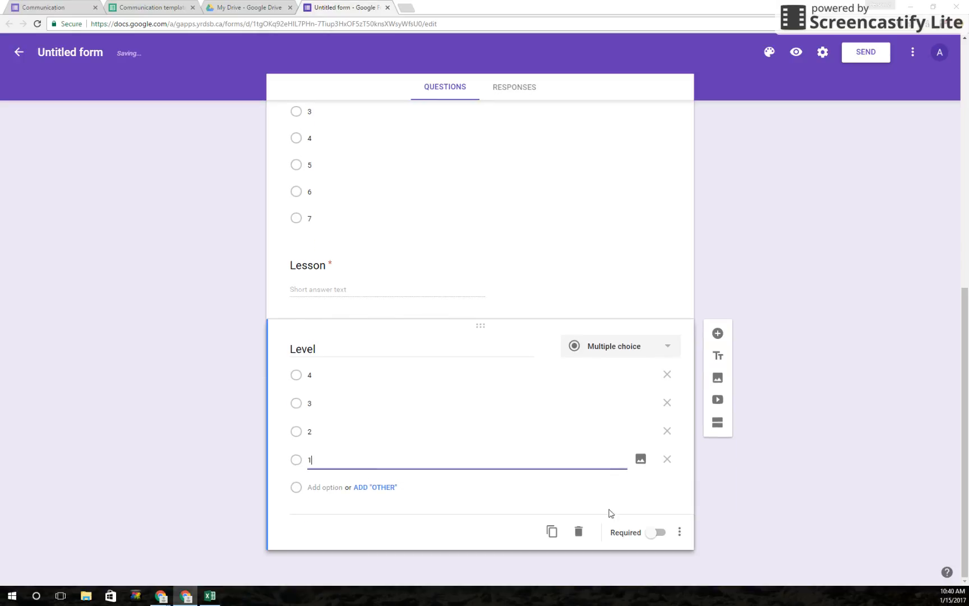
pyautogui.click(657, 537)
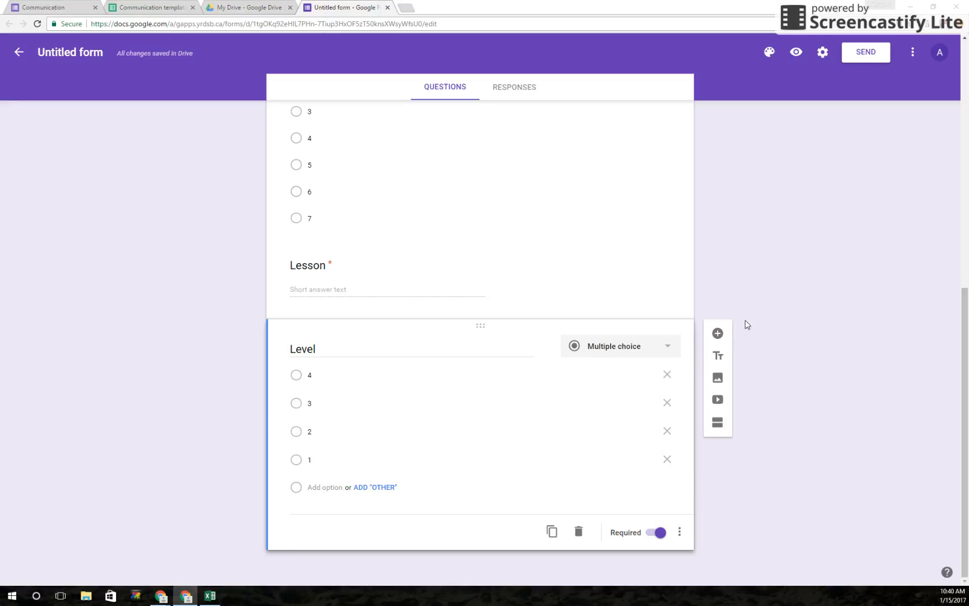
# Add a Checkboxes question titled "Comments" below the Level question
pyautogui.click(718, 333)
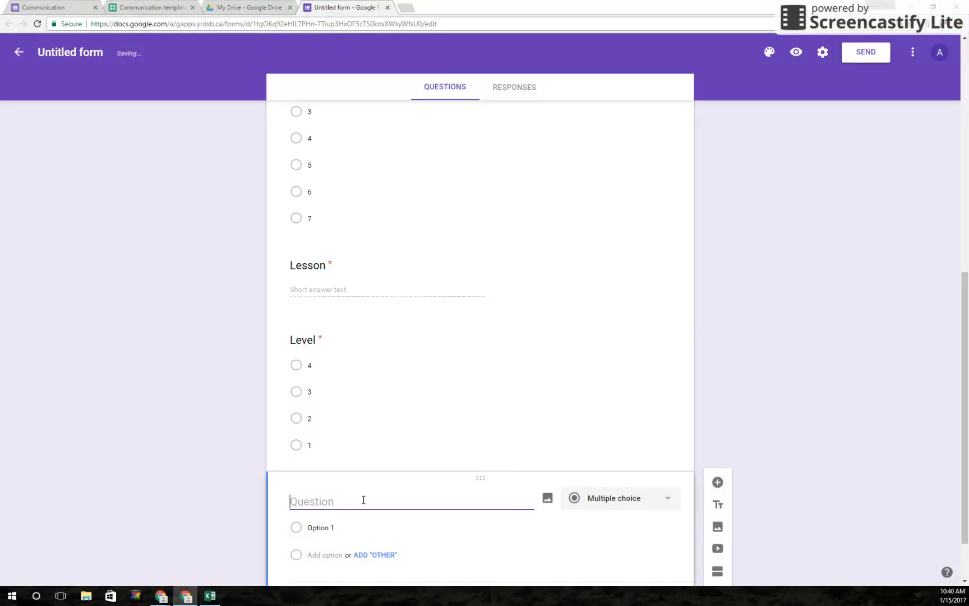
pyautogui.write('Comments')
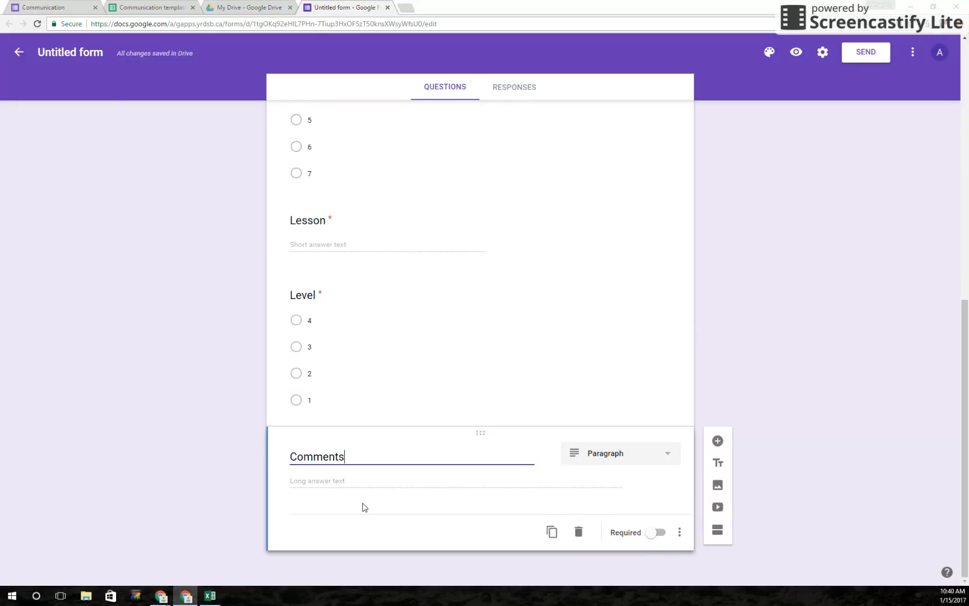
pyautogui.click(664, 459)
pyautogui.click(603, 378)
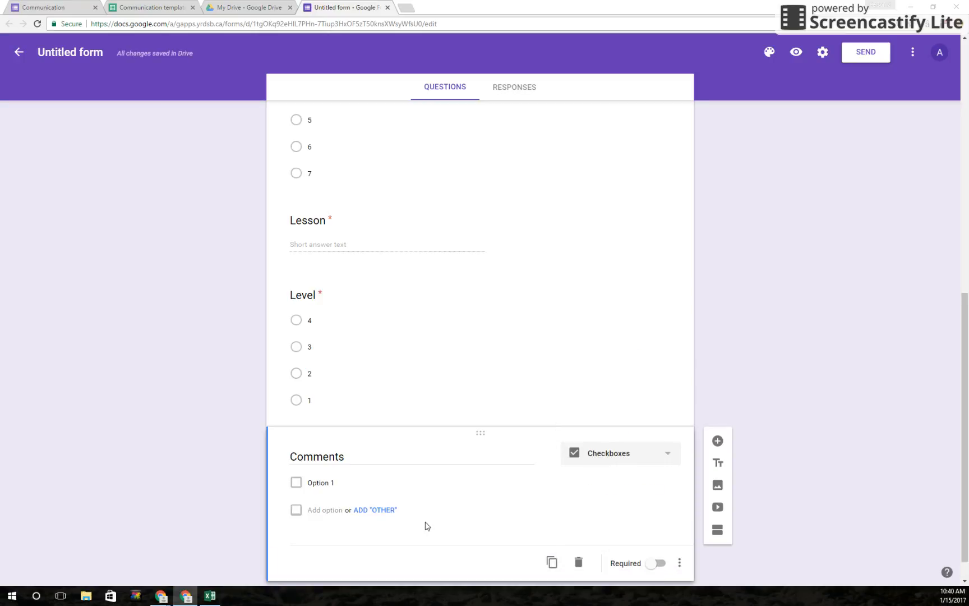
# Copy the explanation remarks in A1:A10 of the Excel Comments sheet into the Comments question's checkbox options in the form
pyautogui.click(210, 596)
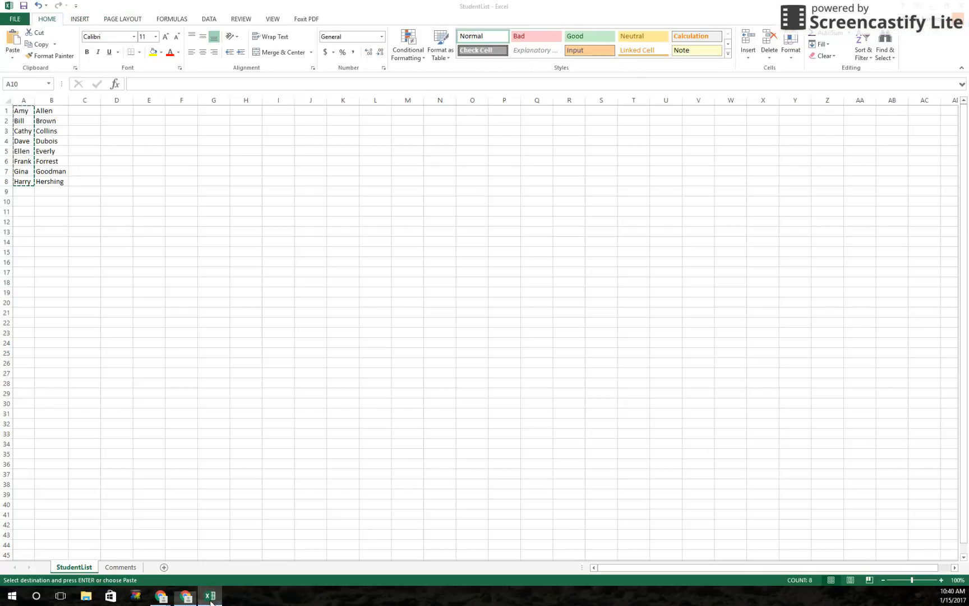
pyautogui.click(119, 568)
pyautogui.moveTo(67, 111); pyautogui.dragTo(70, 201)
pyautogui.hotkey('ctrl', 'c')
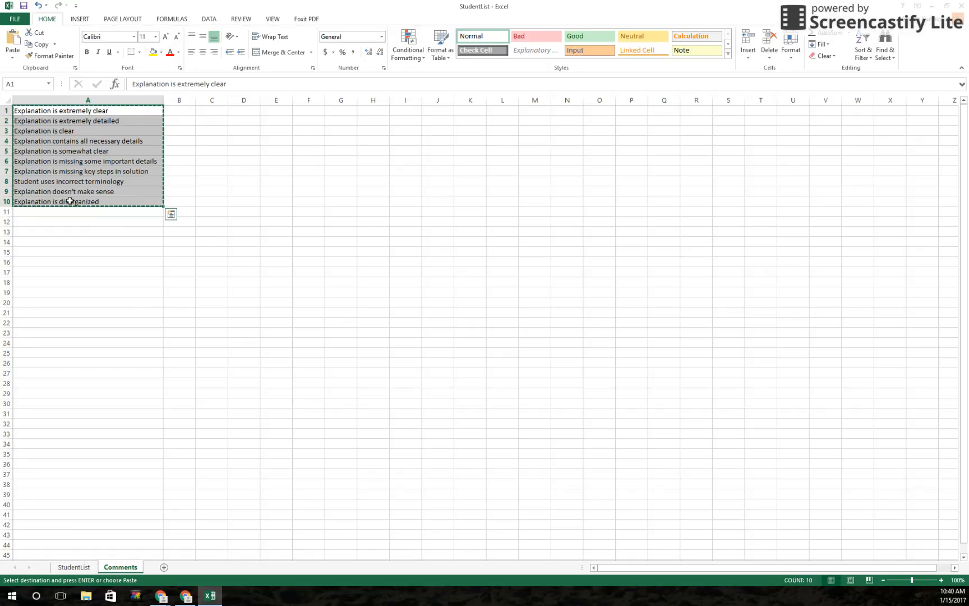
pyautogui.click(184, 594)
pyautogui.click(326, 483)
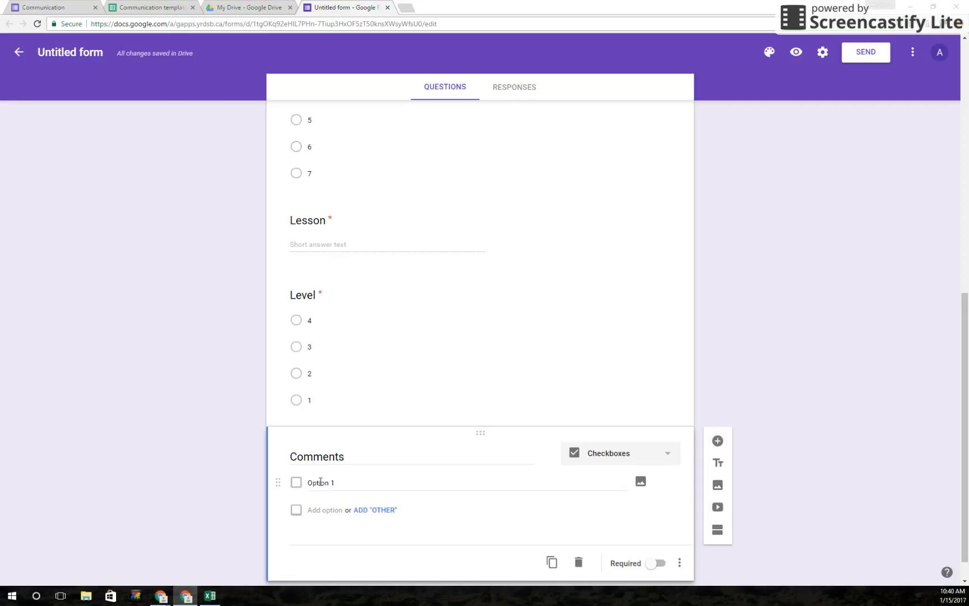
pyautogui.hotkey('ctrl', 'v')
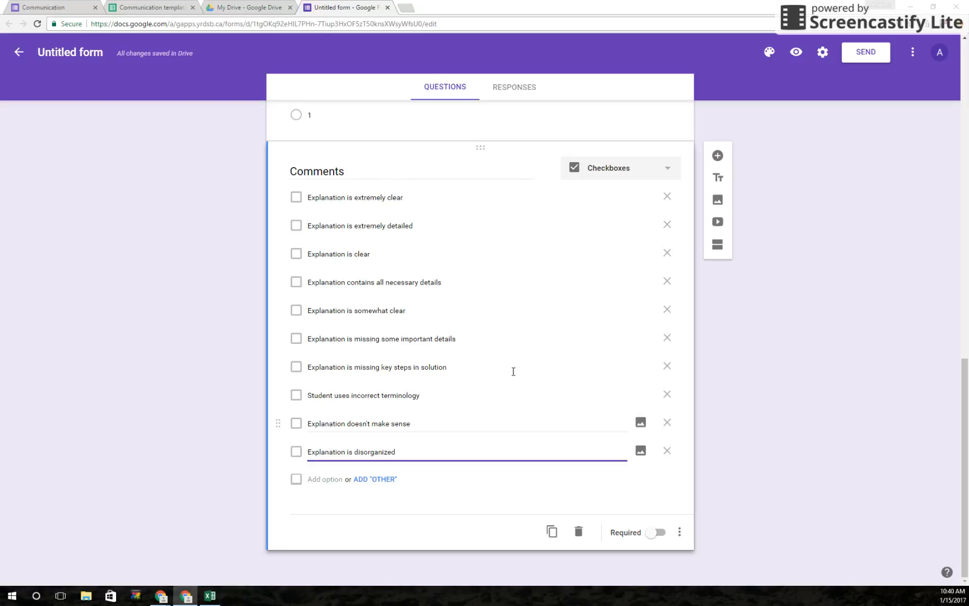
# Add a Short answer question titled "Additional Comments" below the Comments question
pyautogui.click(718, 157)
pyautogui.write('A')
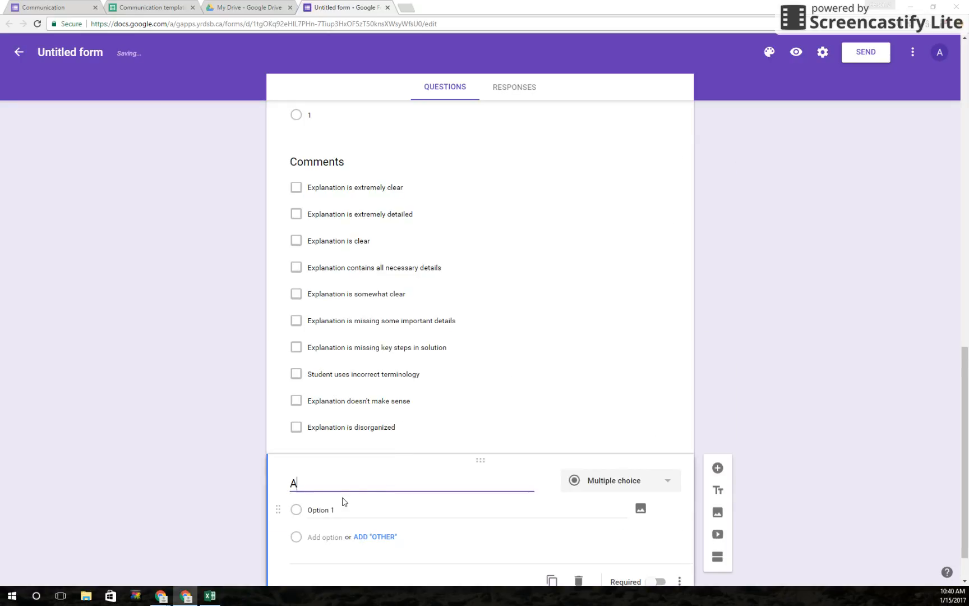
pyautogui.write('dditional Comments')
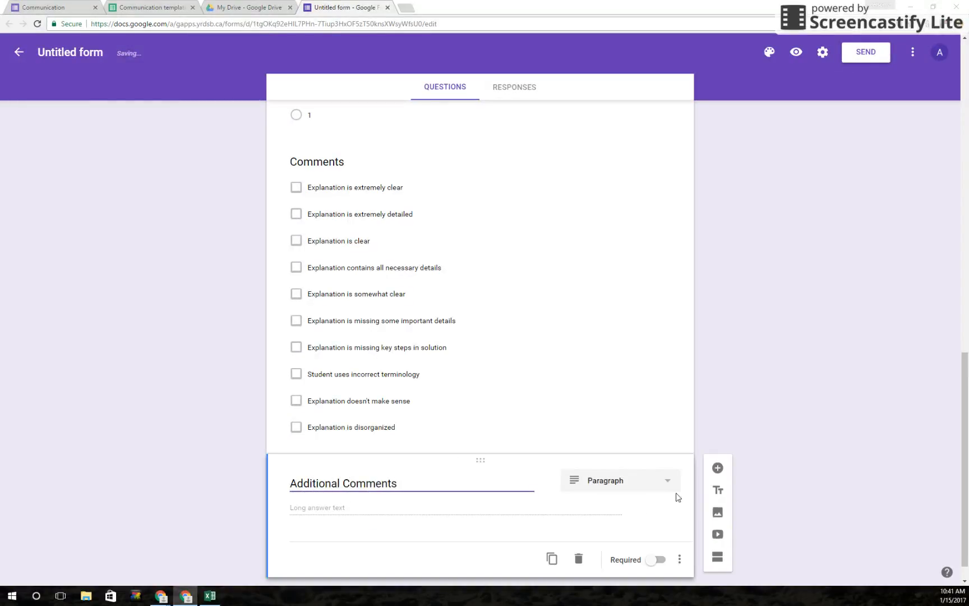
pyautogui.click(664, 484)
pyautogui.click(610, 297)
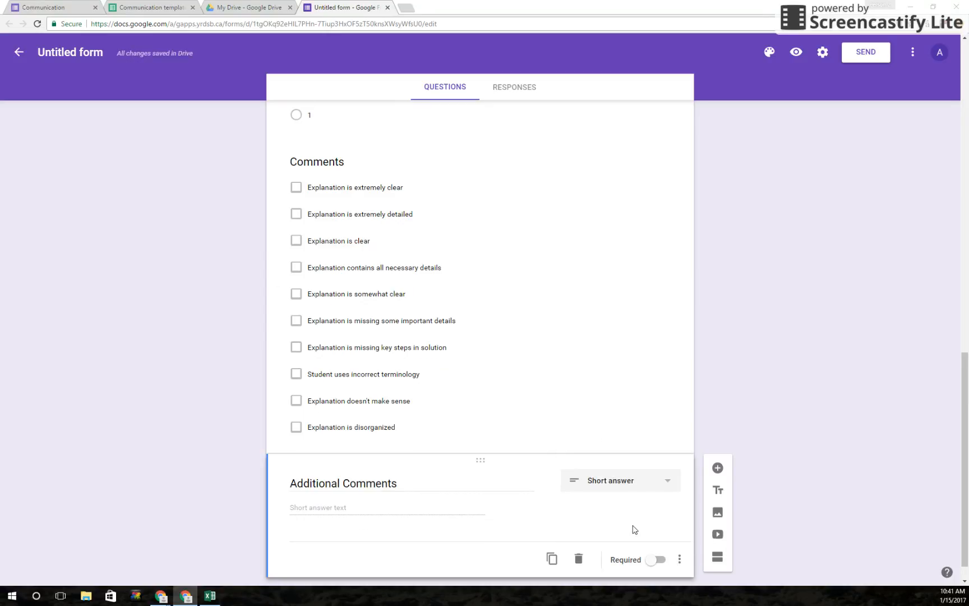
# Create a new spreadsheet named "Untitled form (Responses)" as the destination for the form's responses
pyautogui.scroll(15, 634, 530)
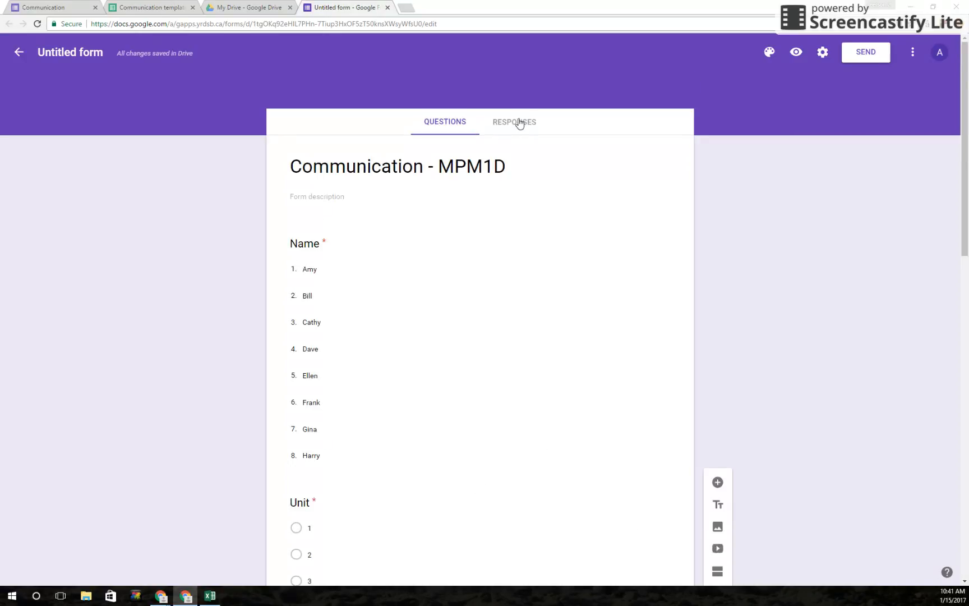
pyautogui.click(520, 123)
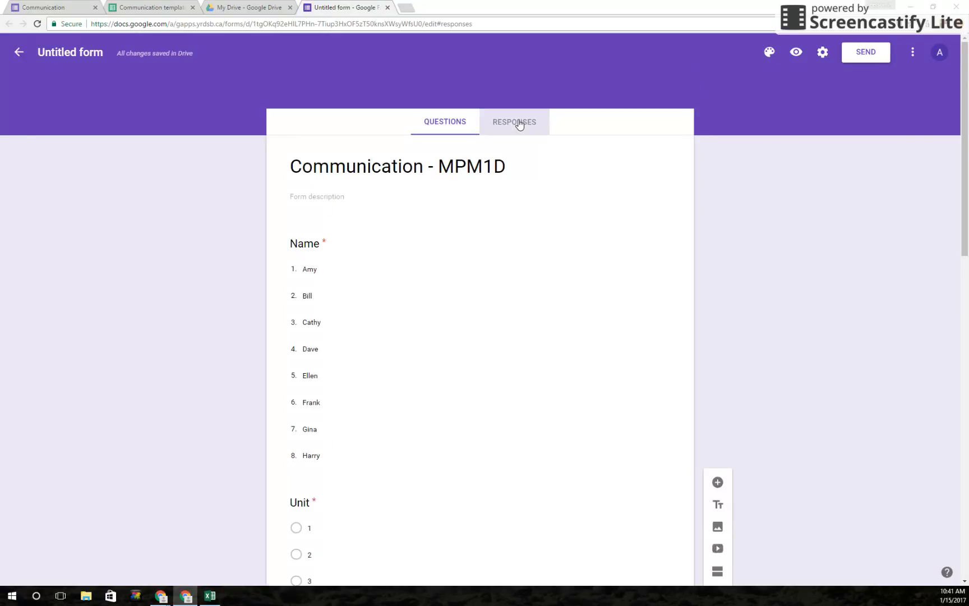
pyautogui.click(654, 155)
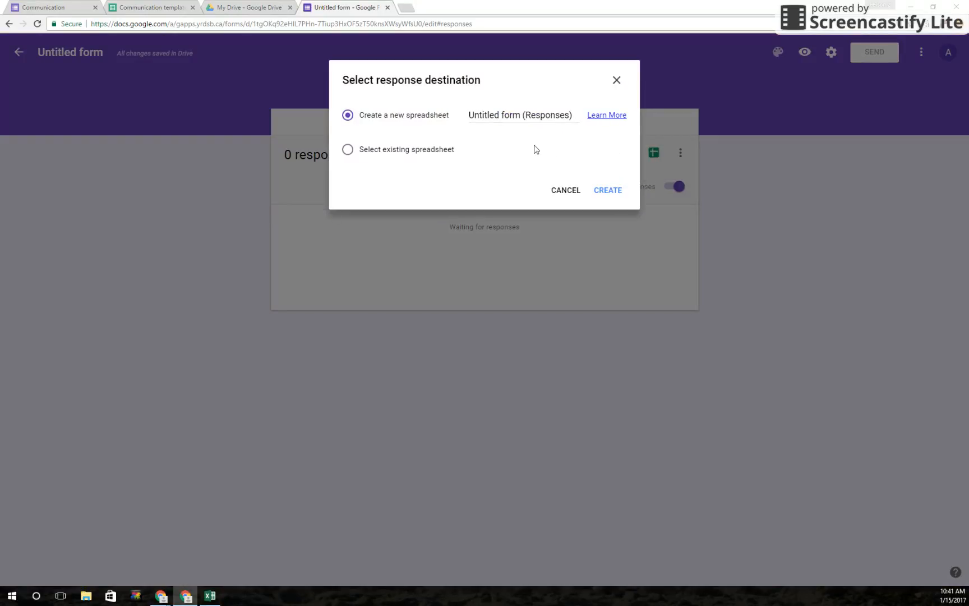
pyautogui.click(608, 191)
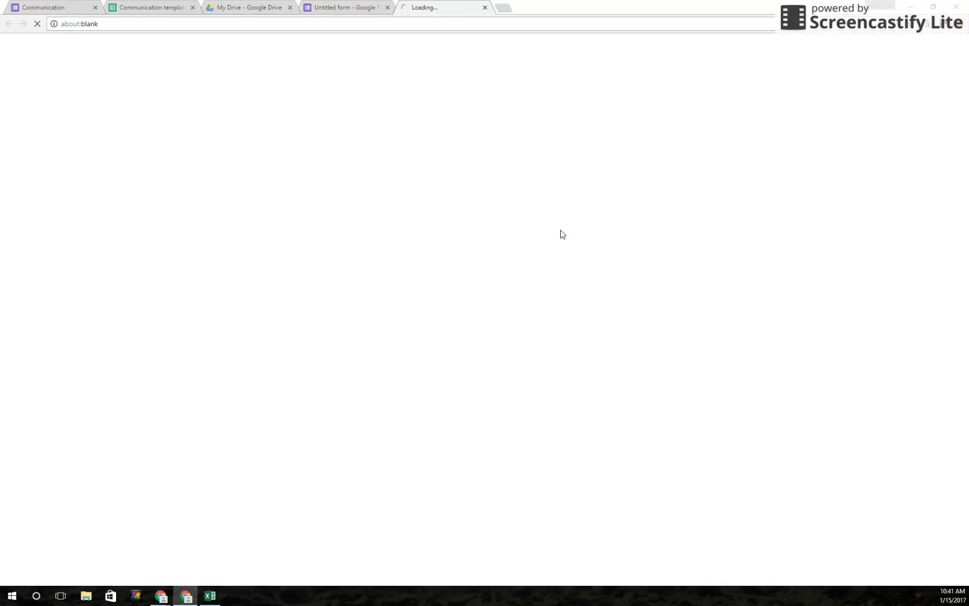